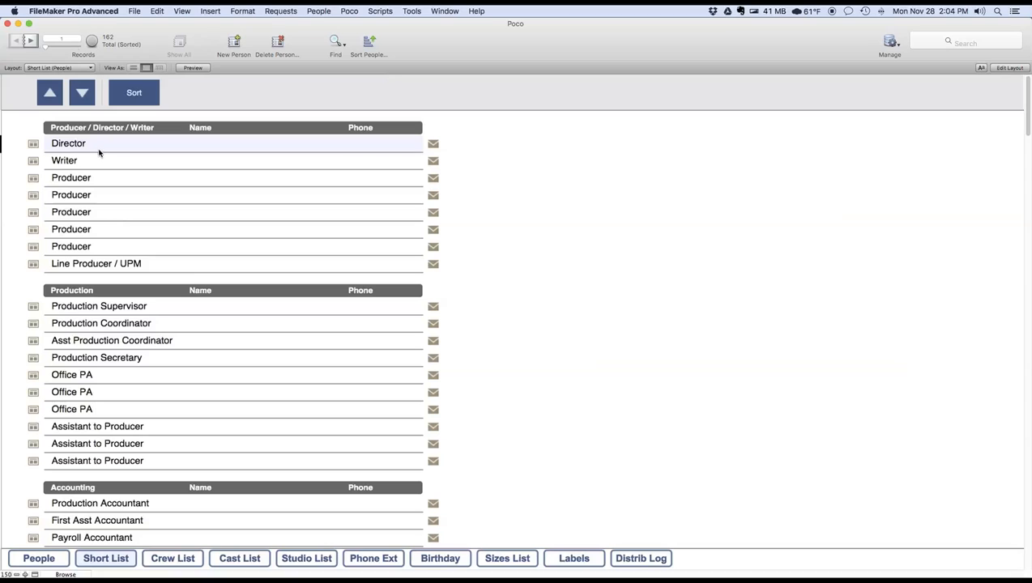
- Look through the department headings and crew positions in the people Short List, ending back at the Producer / Director / Writer group
scroll(98, 292, "down", 1)
scroll(99, 293, "down", 10)
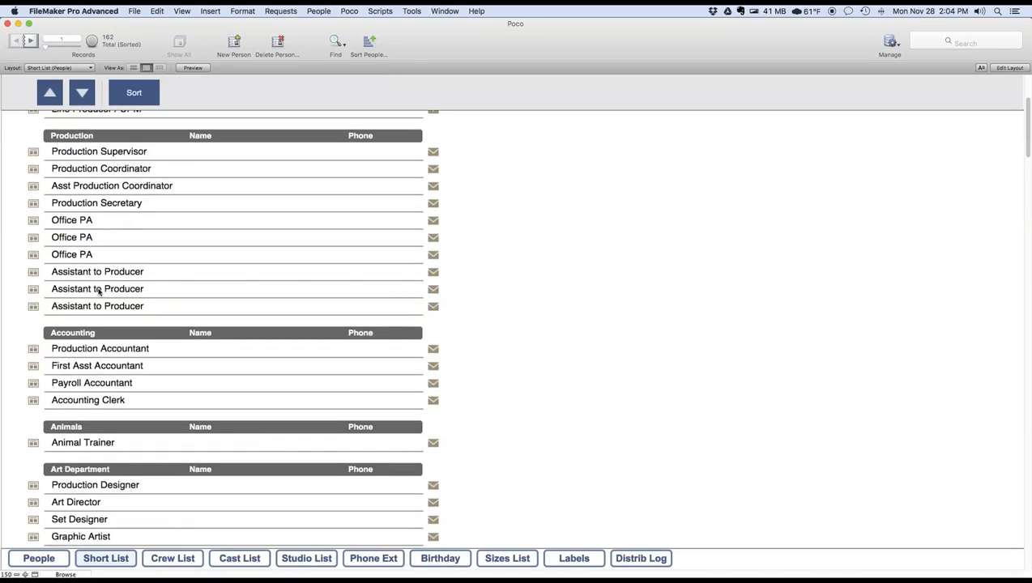
scroll(99, 292, "down", 20)
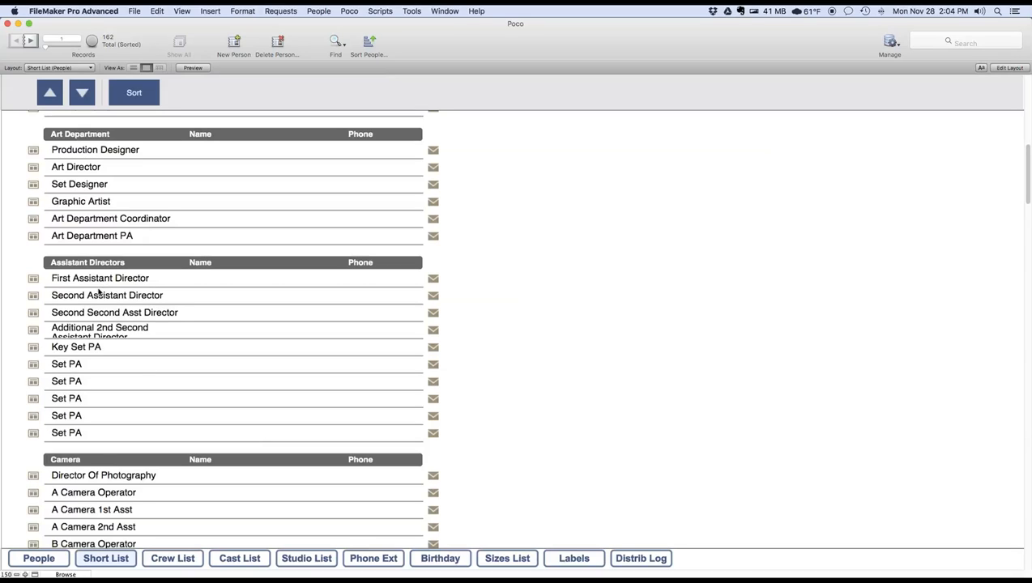
scroll(99, 293, "down", 14)
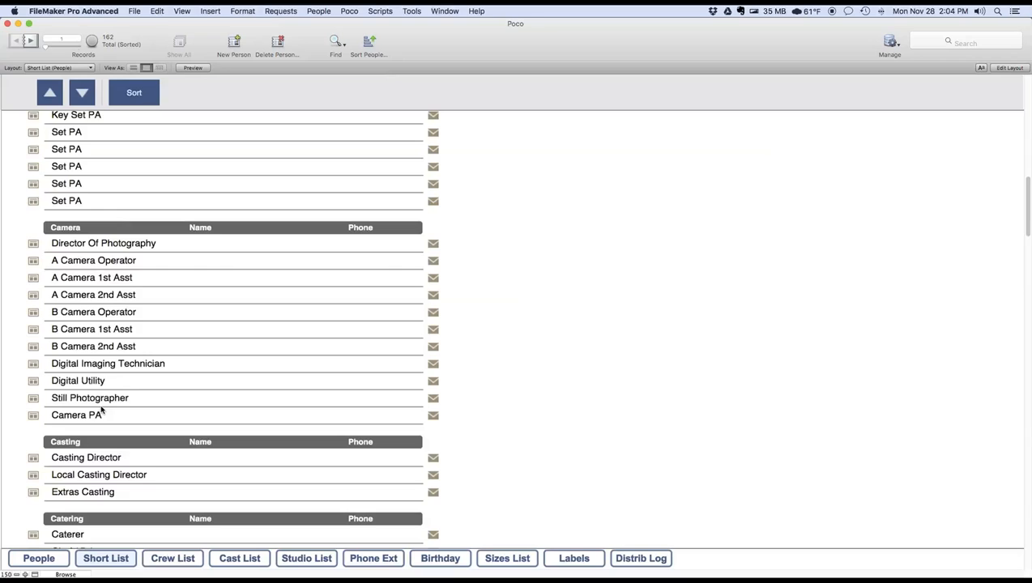
scroll(109, 392, "up", 10)
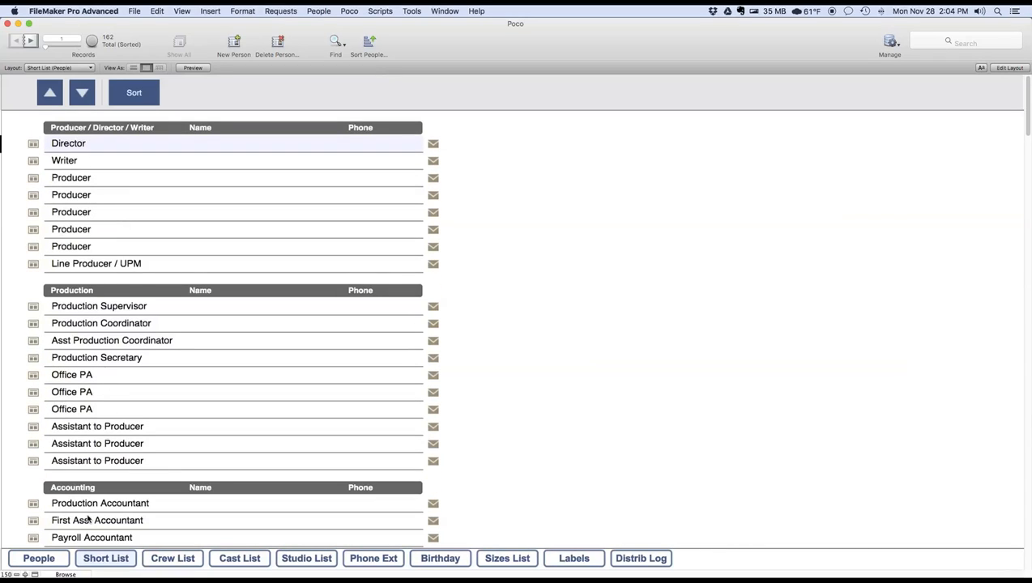
- Open the People form and step forward through the individual crew records
left_click(55, 557)
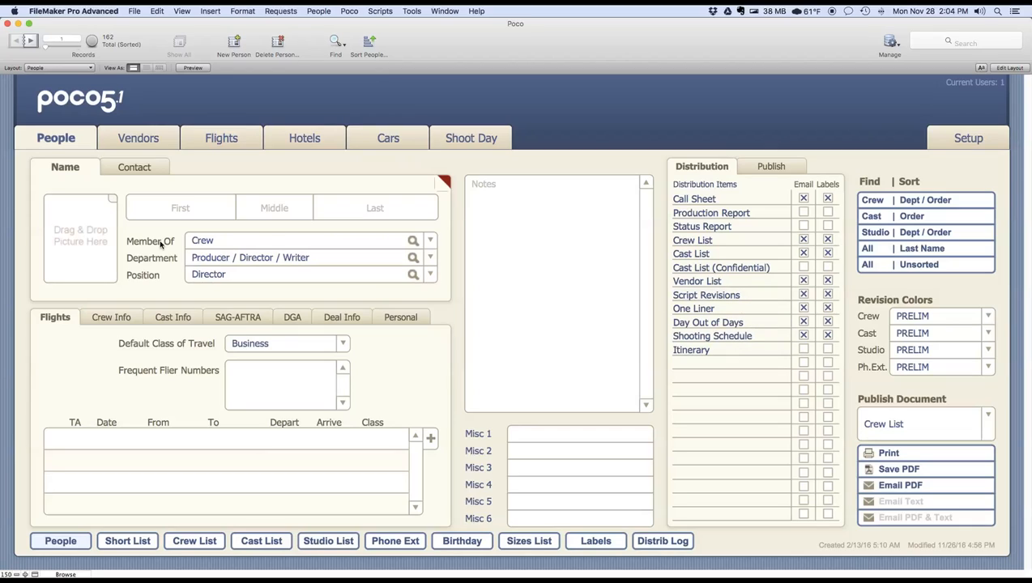
left_click(30, 41)
left_click(30, 41)
left_click(30, 41)
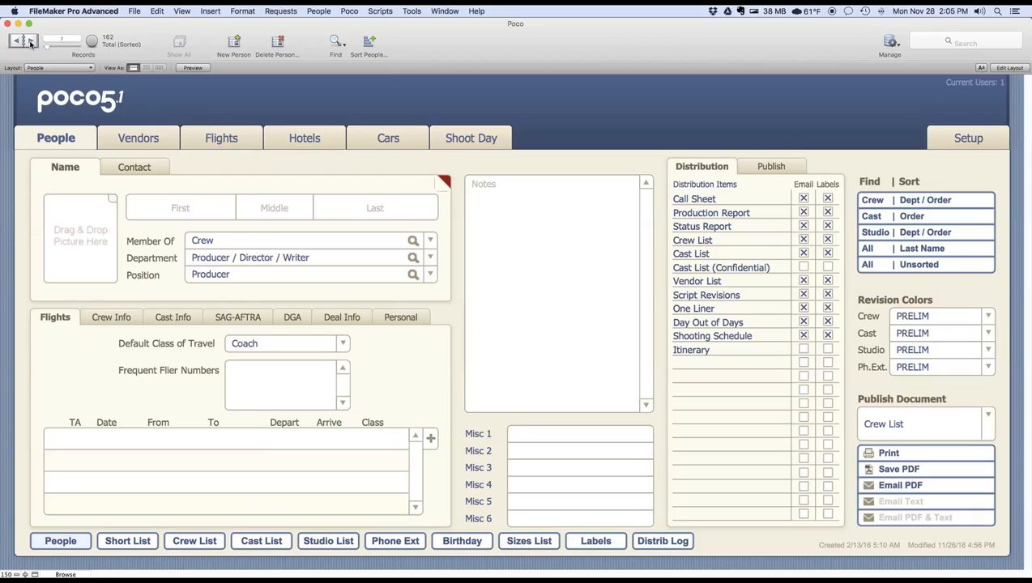
left_click(30, 41)
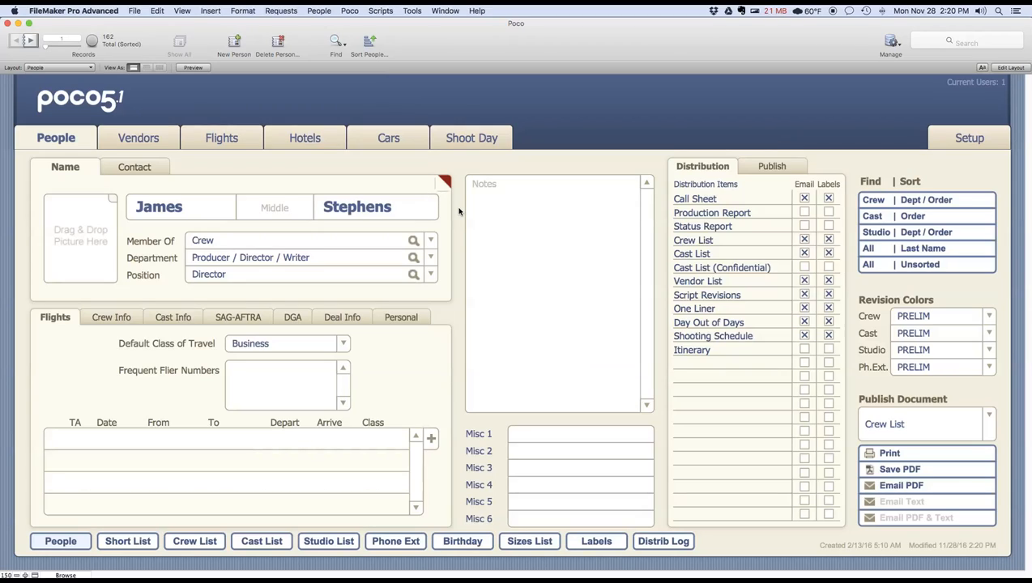
- Create a distribution log for the Crew List, view it in the Log Viewer and return to the People form
left_click(770, 166)
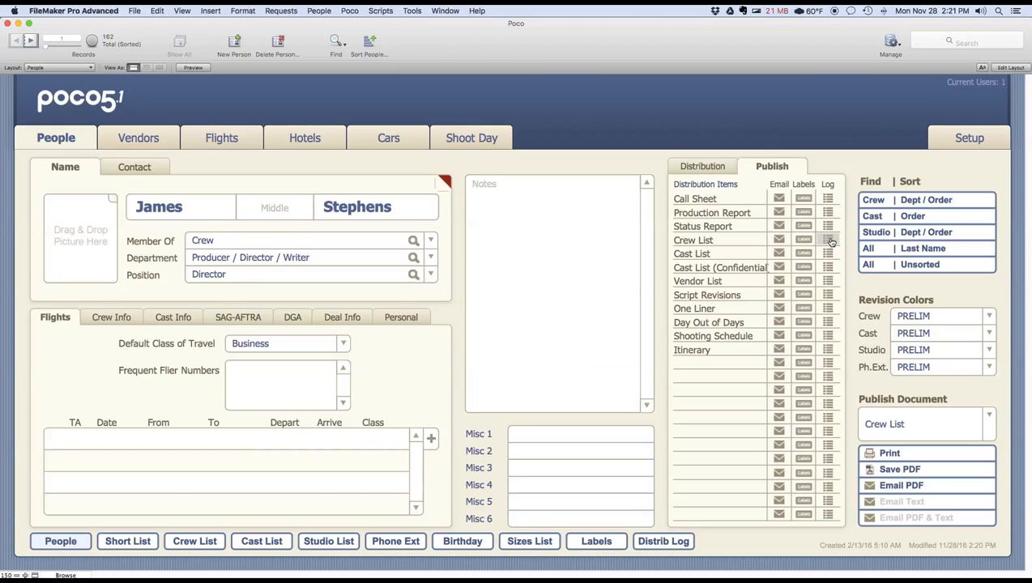
left_click(829, 241)
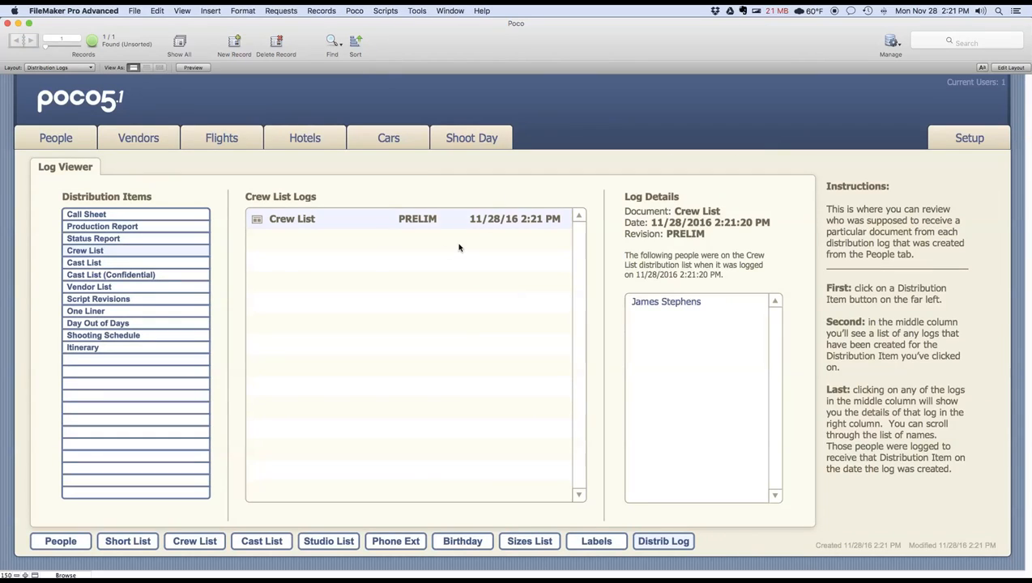
left_click(72, 547)
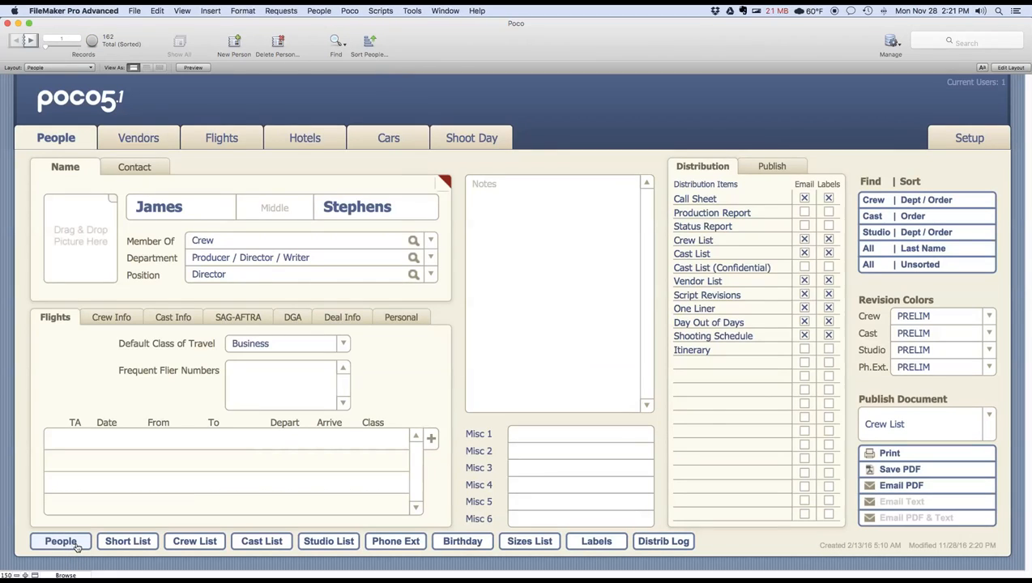
- Set the Crew revision color to WHITE and append "on" to the director's last name
left_click(988, 318)
left_click(909, 352)
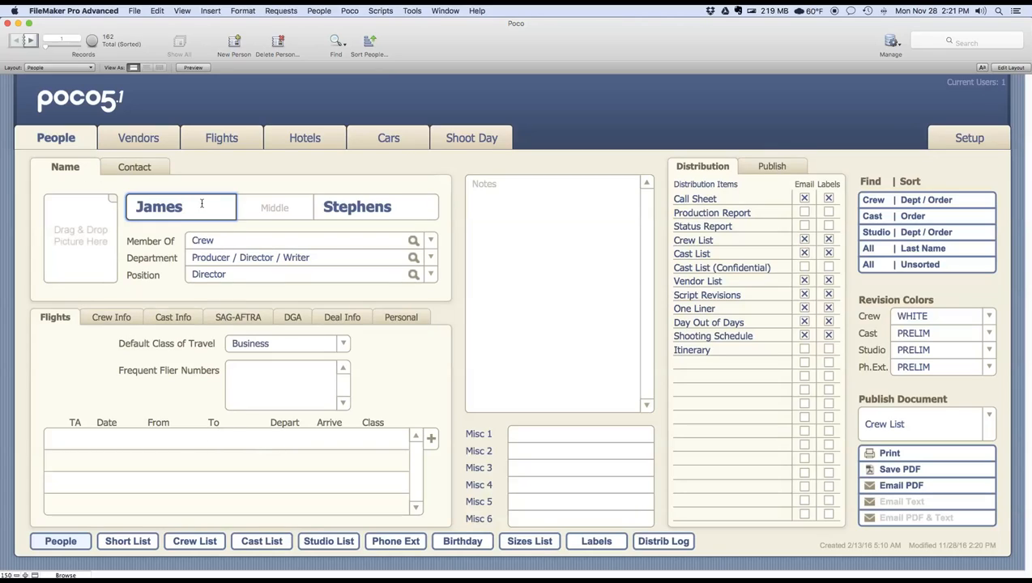
left_click(412, 206)
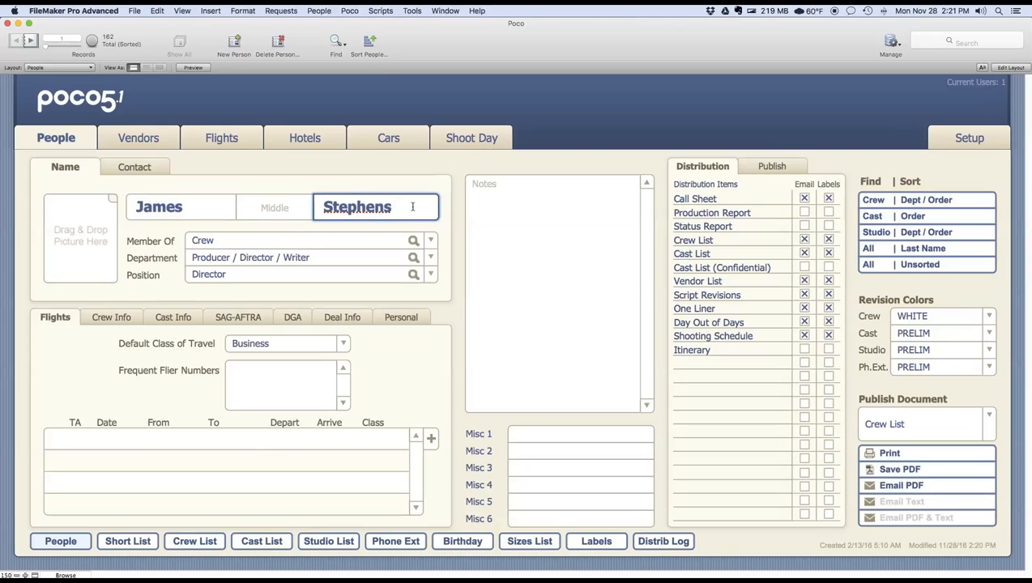
type("on")
left_click(398, 181)
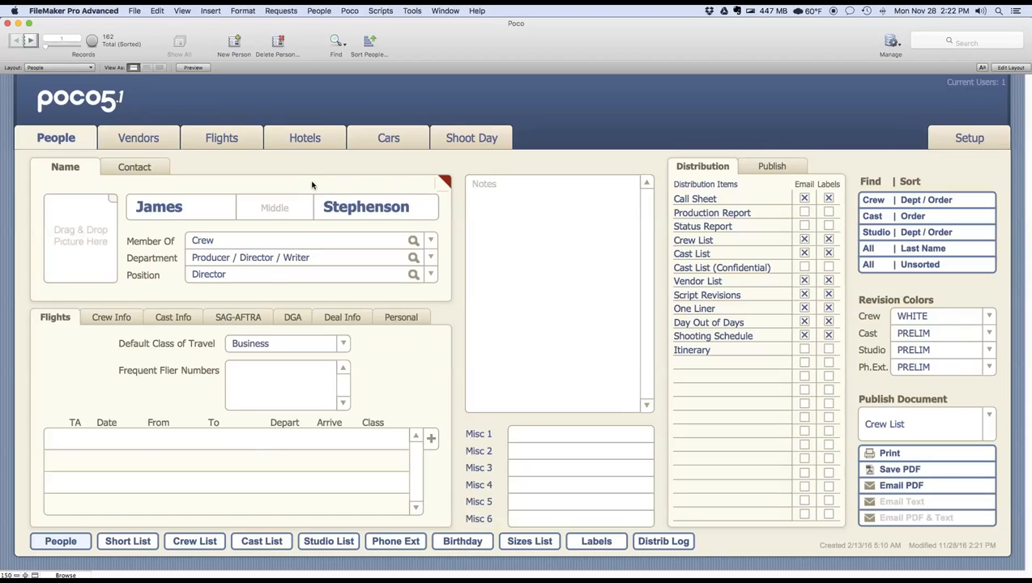
- Open the Crew List, switch its revision marks off and on again, and return to the People form
left_click(189, 545)
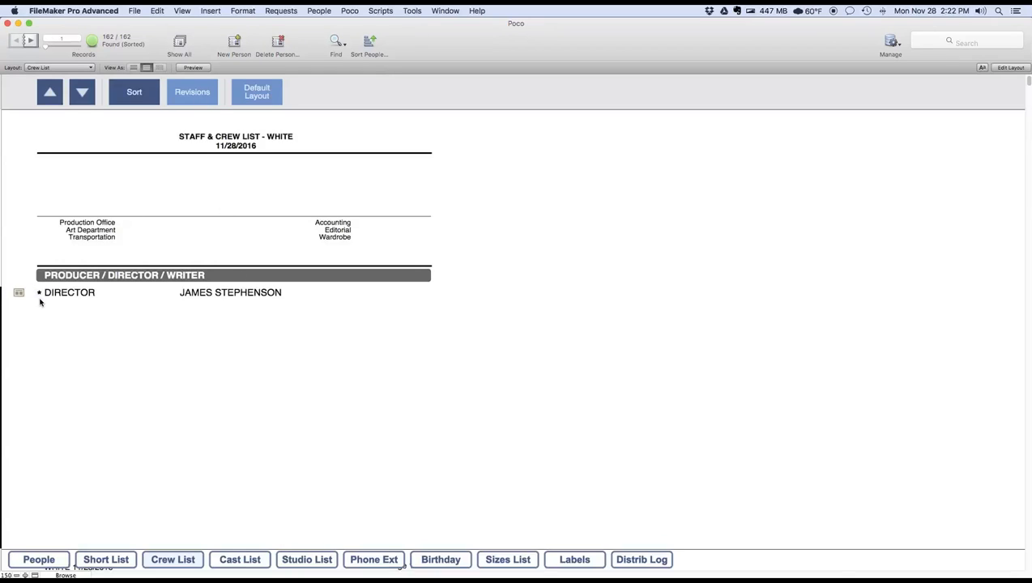
left_click(194, 95)
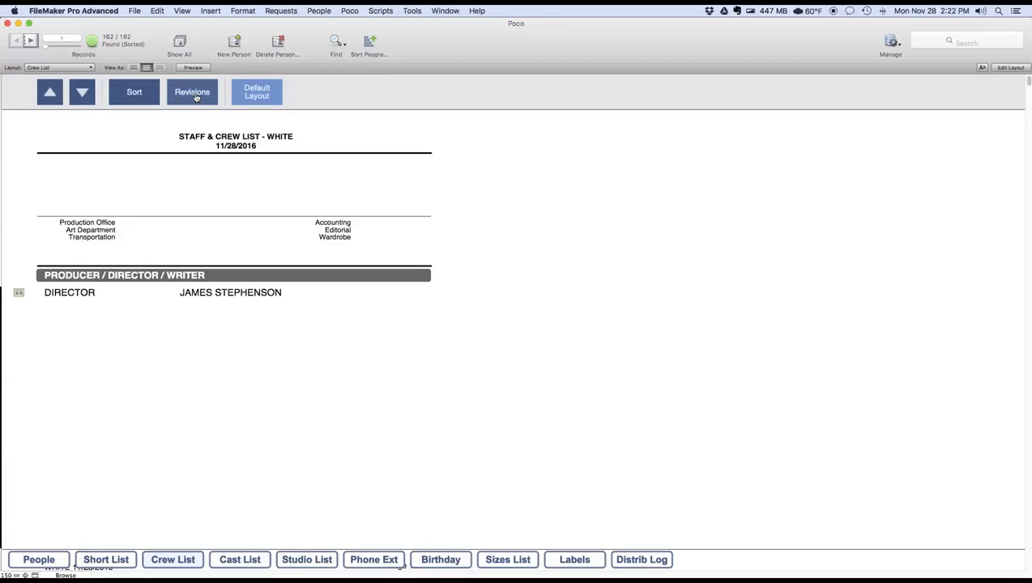
left_click(196, 97)
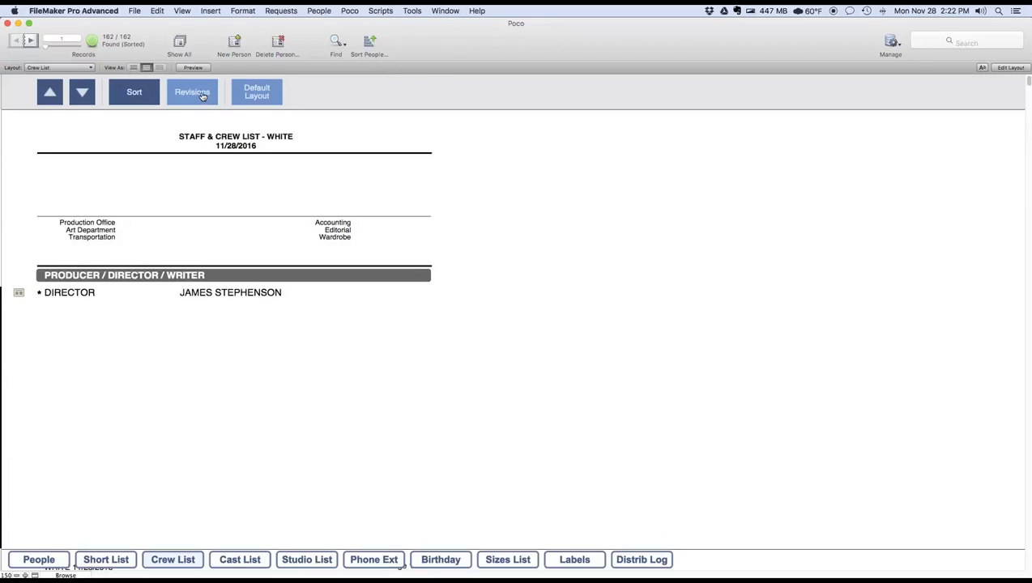
left_click(42, 559)
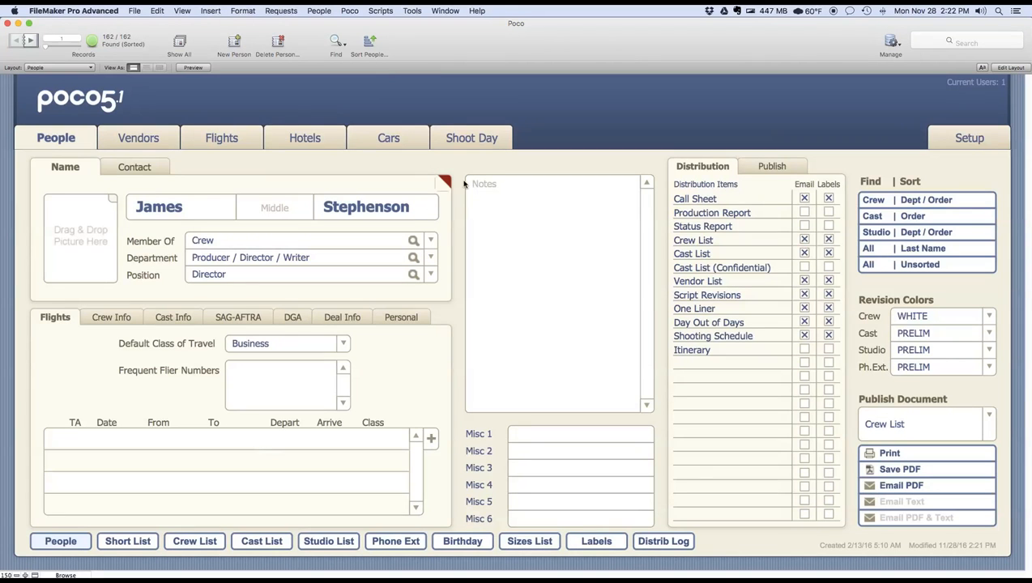
- Hide the revision marks in the Crew List and make Crew List (Logo) its default layout
left_click(189, 542)
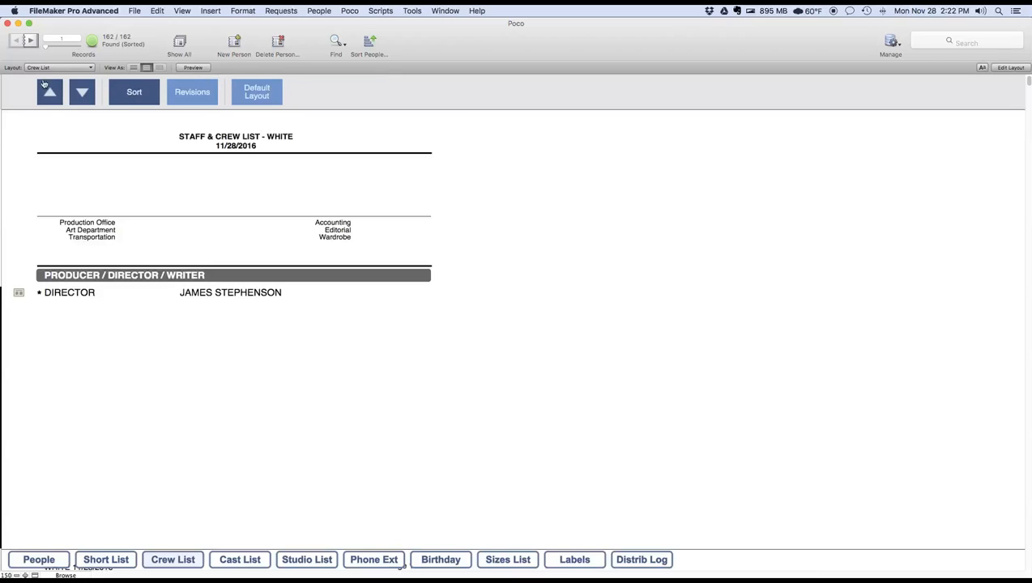
left_click(196, 94)
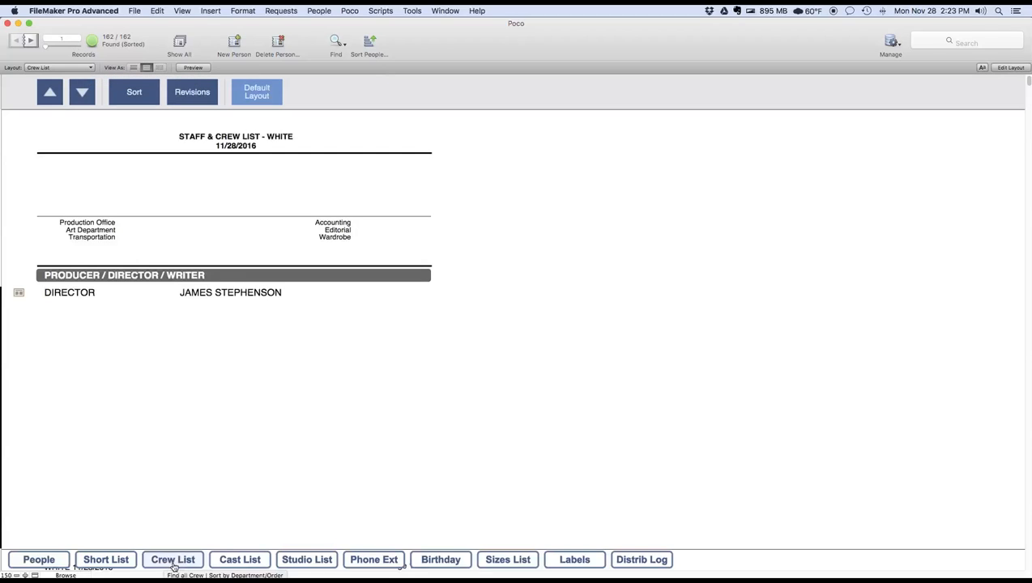
left_click(76, 69)
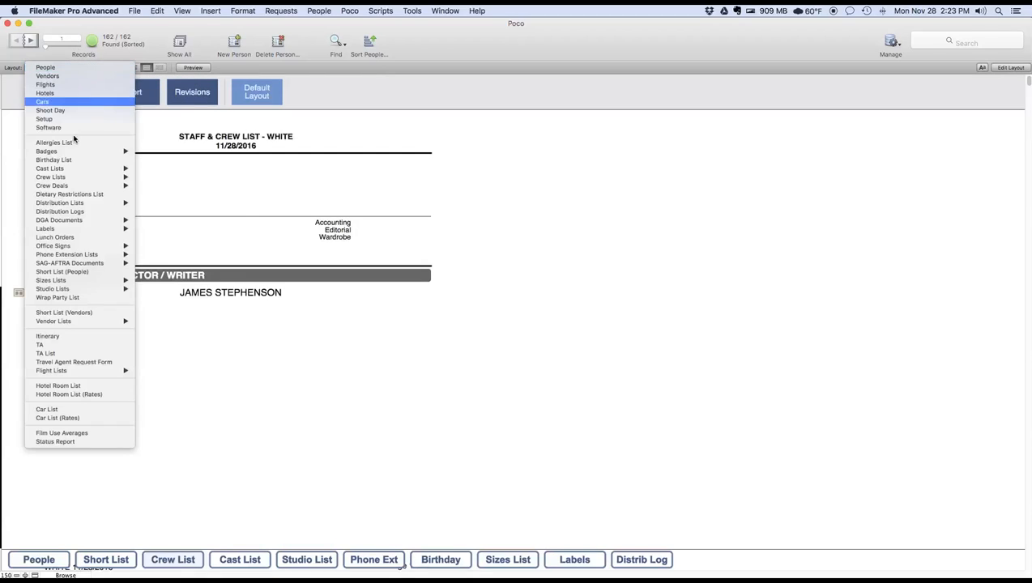
mouse_move(122, 178)
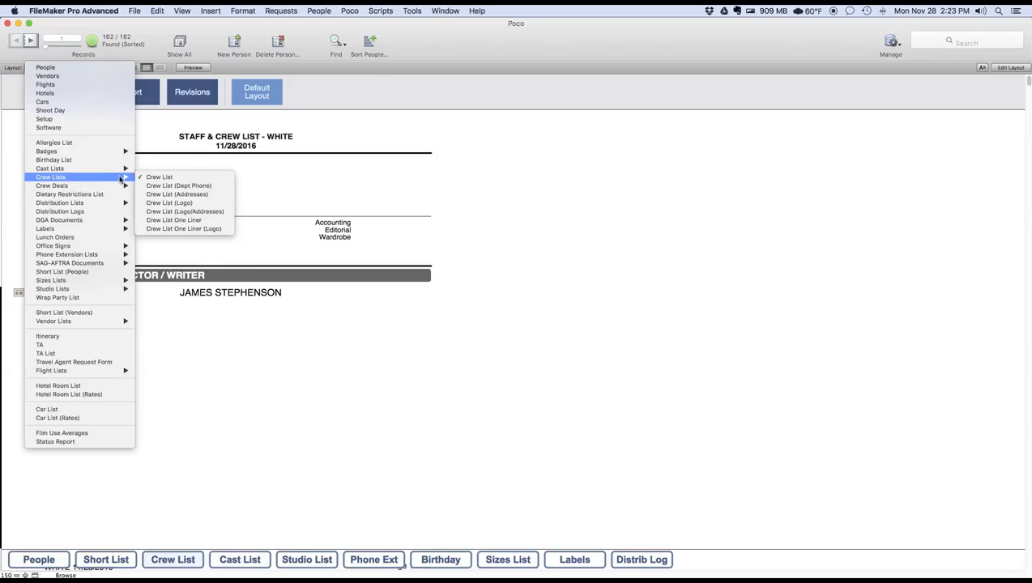
left_click(177, 203)
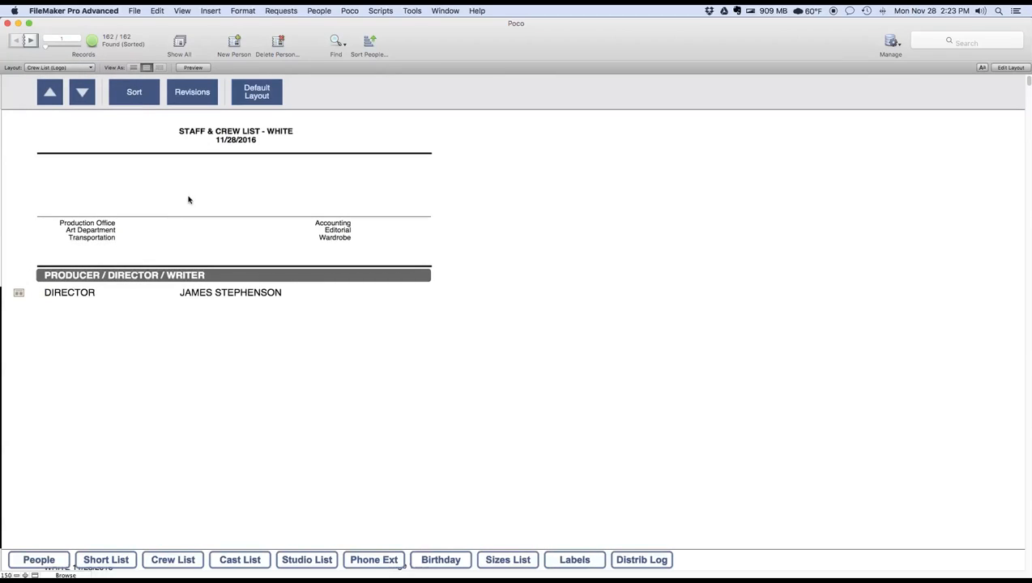
left_click(261, 95)
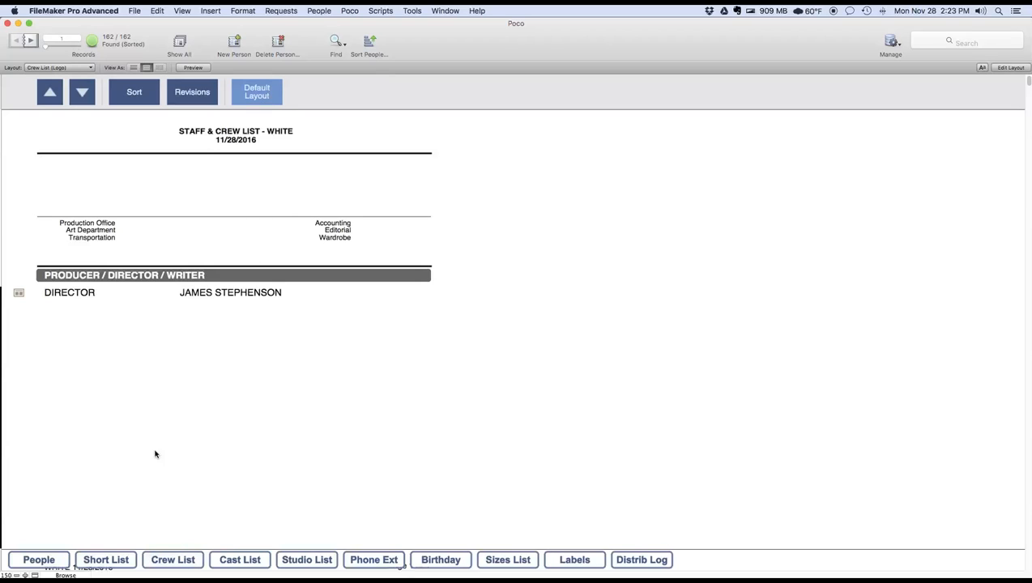
left_click(172, 560)
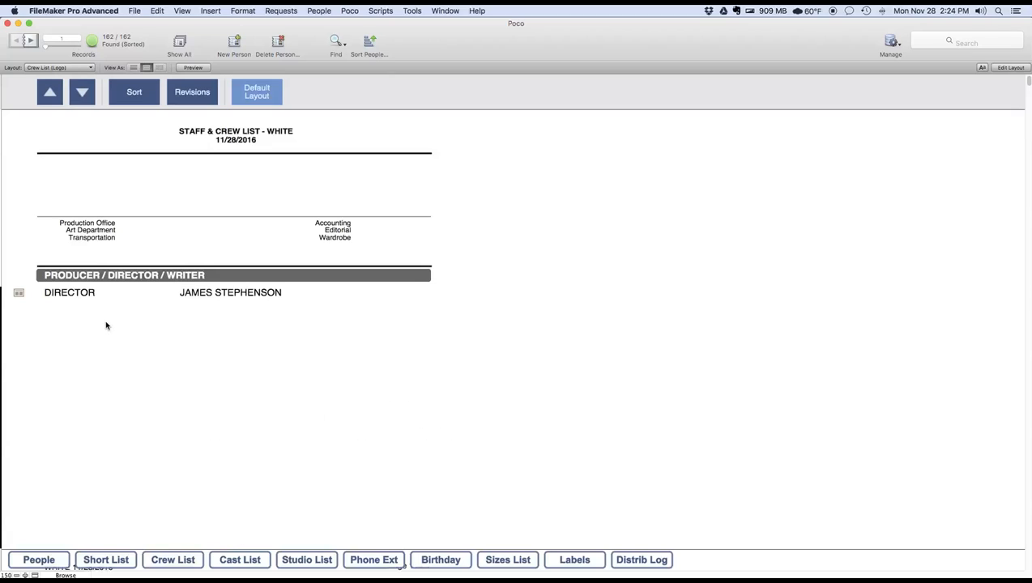
- In the Short List, move the first Producer record up above the Writer and back down again
left_click(116, 563)
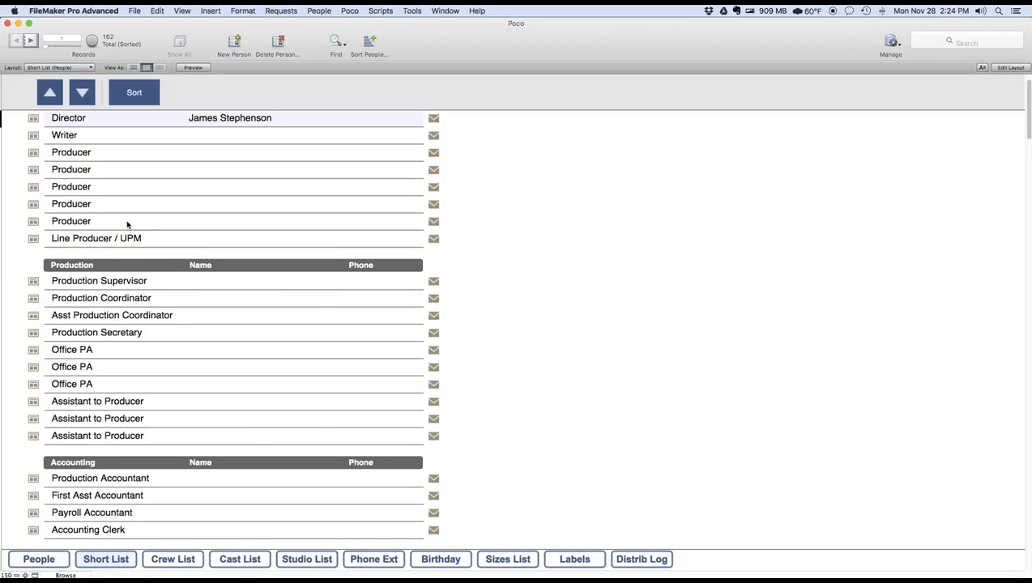
scroll(127, 224, "up", 1)
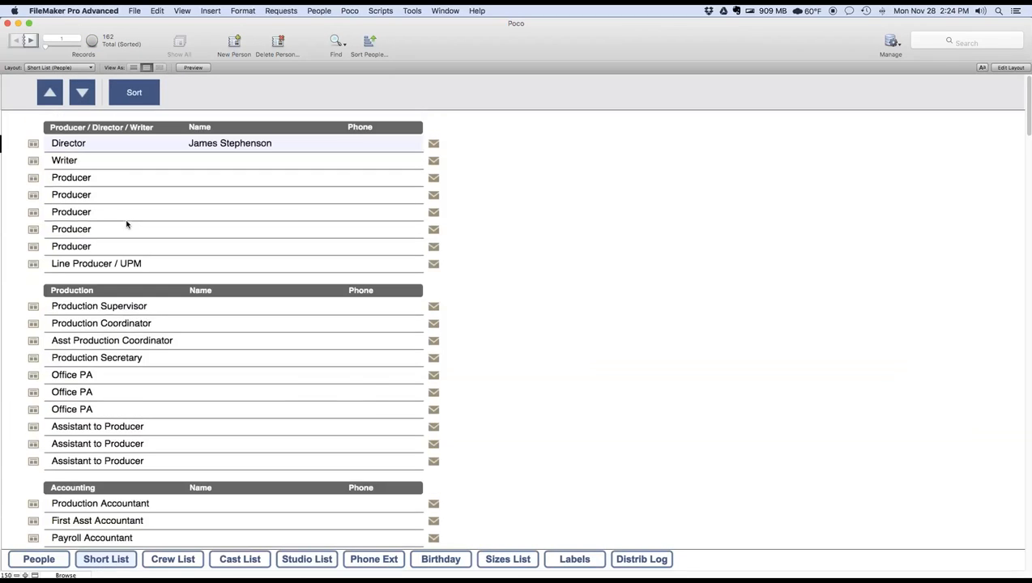
left_click(81, 179)
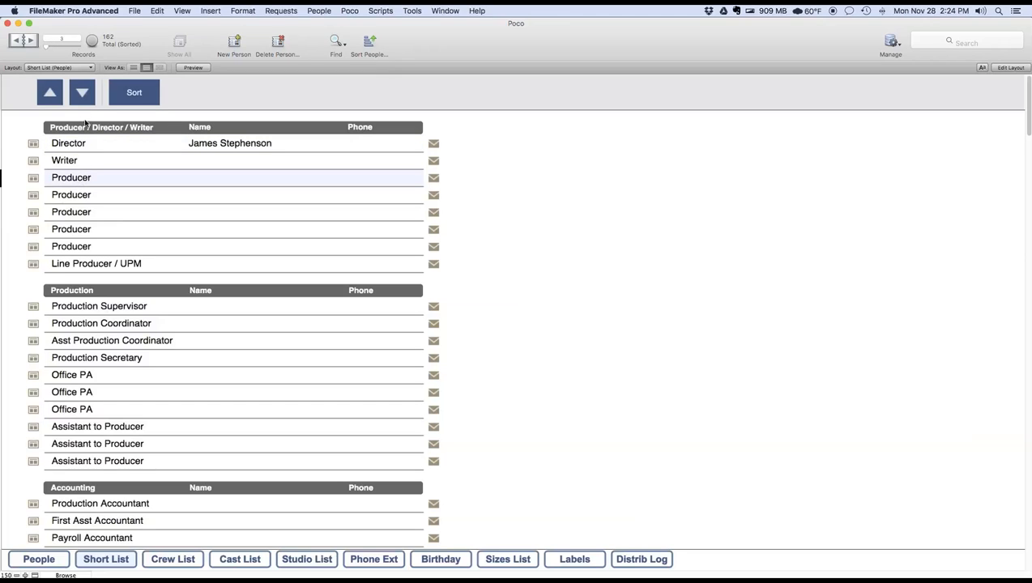
left_click(48, 92)
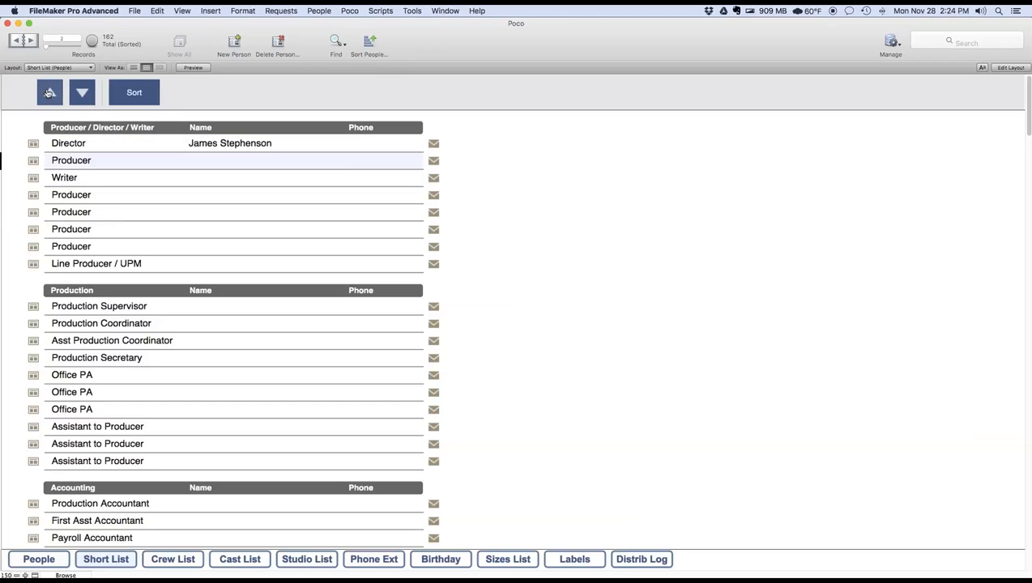
left_click(49, 93)
left_click(82, 92)
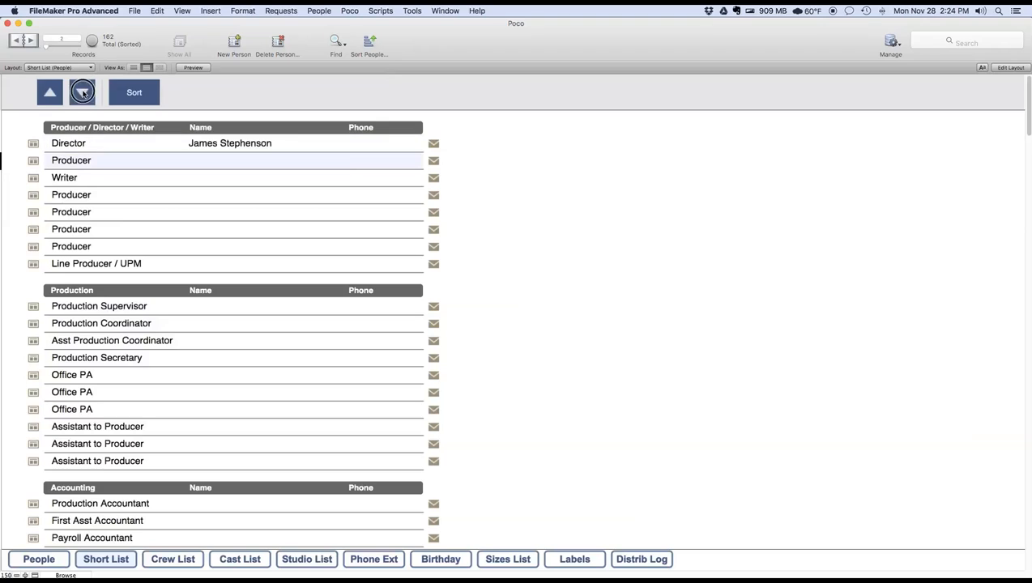
left_click(82, 93)
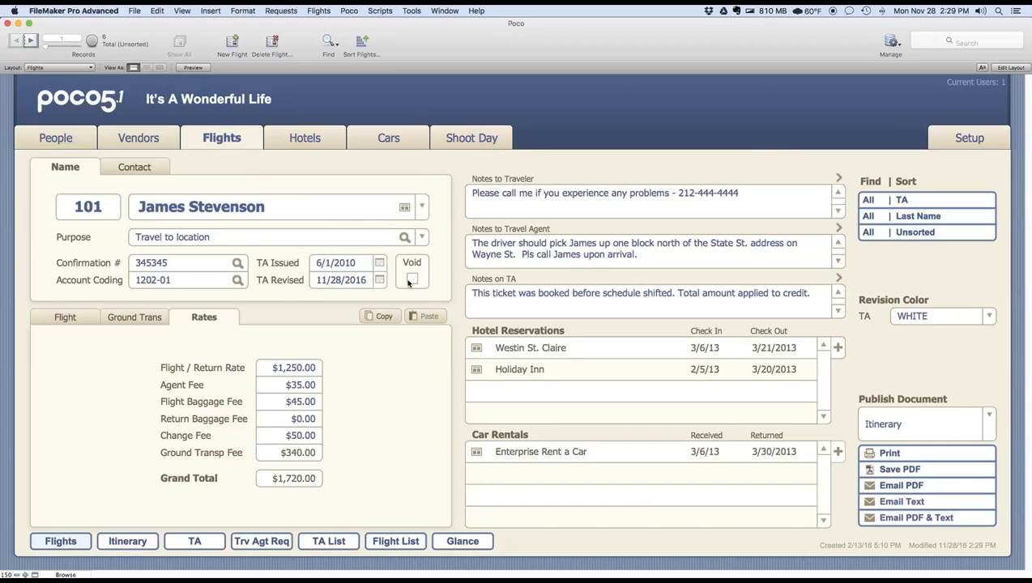
- Mark the director's flight as void, clear the mark again, and review the flight's travel authorization document
left_click(412, 279)
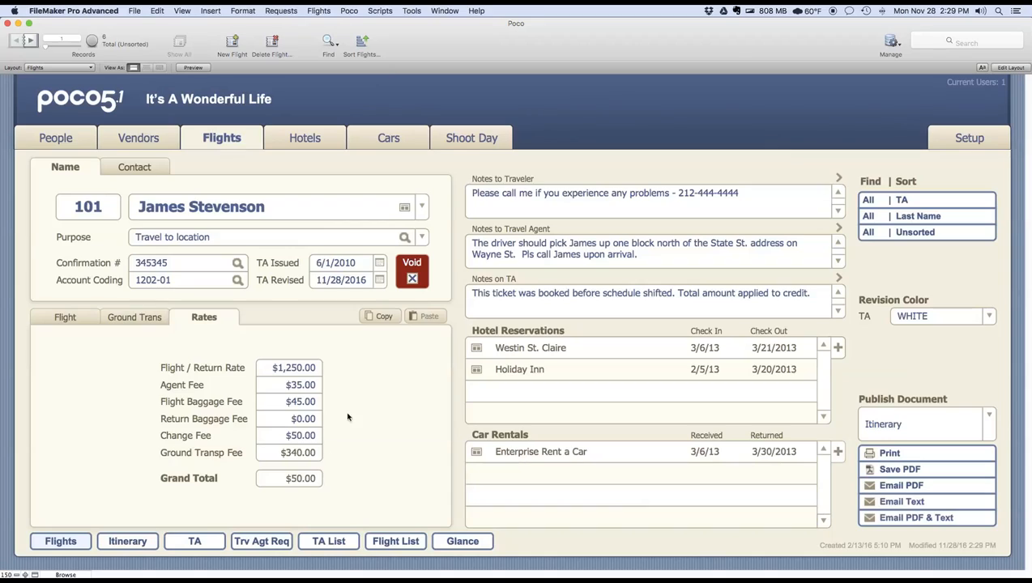
left_click(412, 279)
left_click(192, 543)
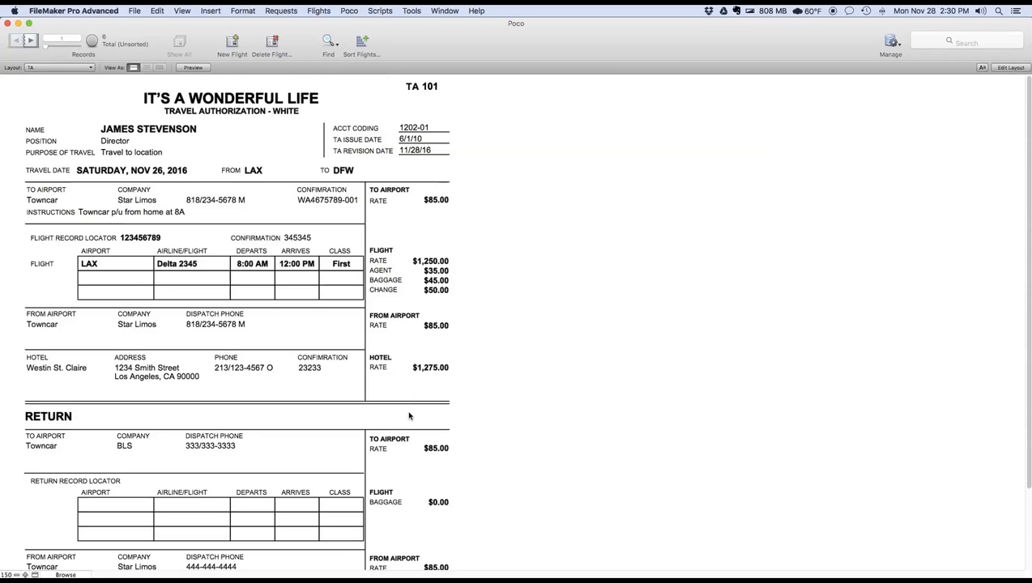
scroll(409, 415, "down", 3)
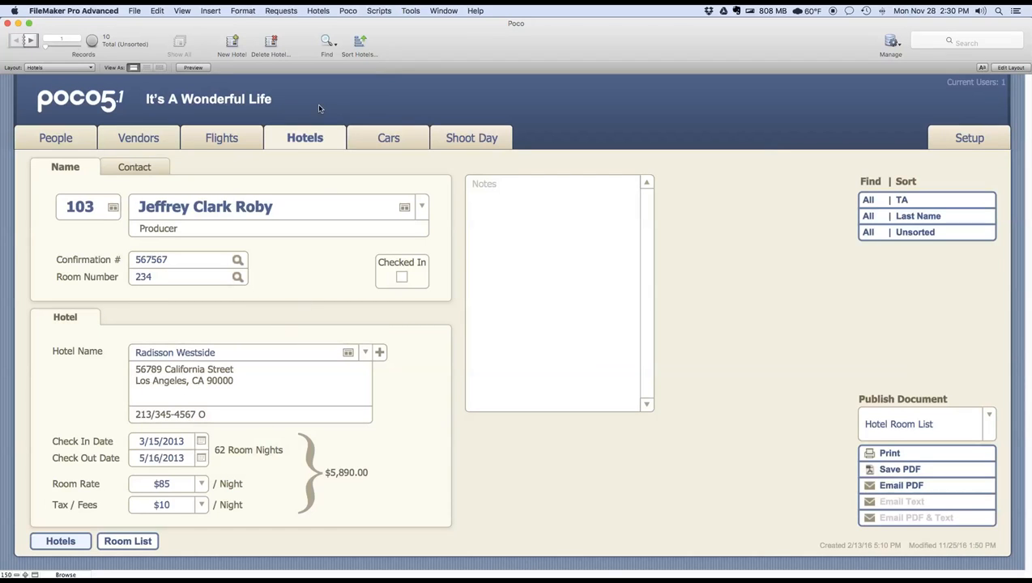
- Compare the rate and Tax / Fees fields of the Hotels and Cars records
left_click(389, 139)
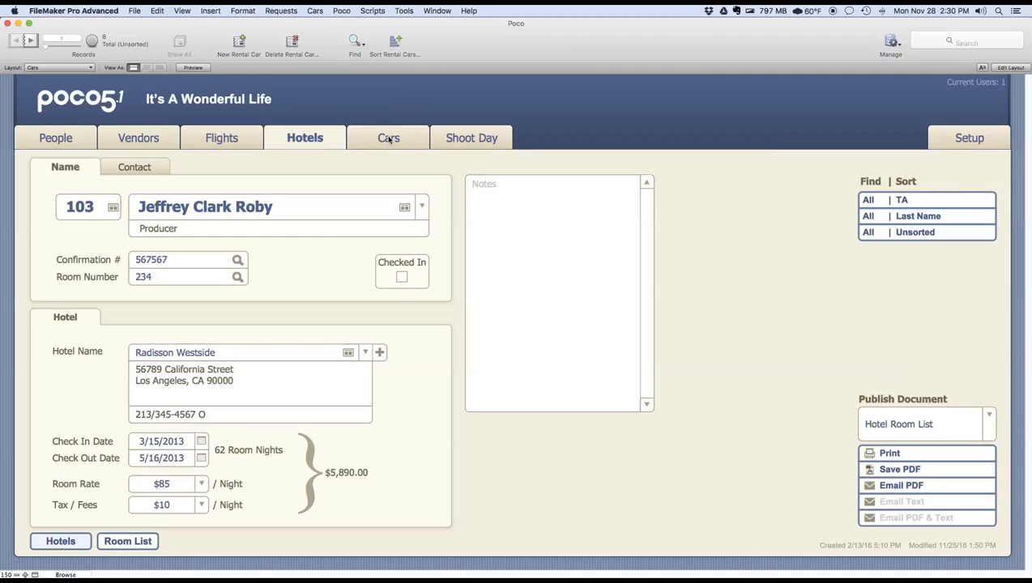
left_click(323, 140)
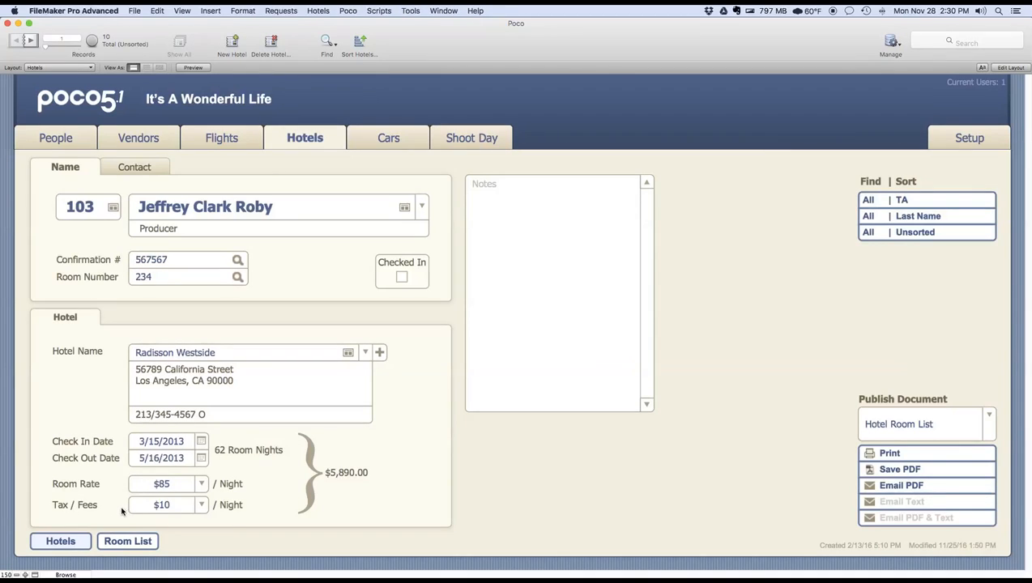
left_click(392, 151)
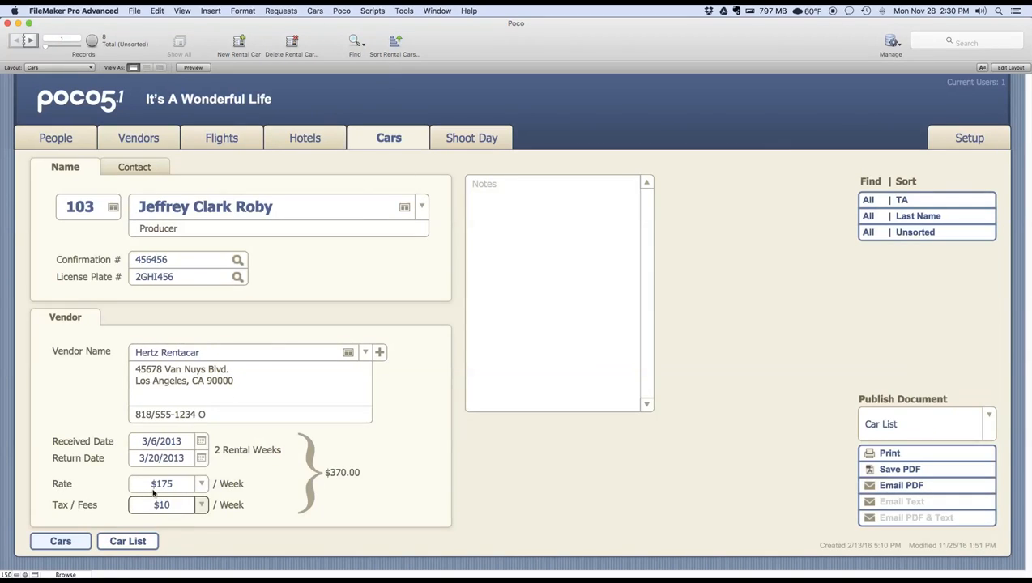
left_click(340, 137)
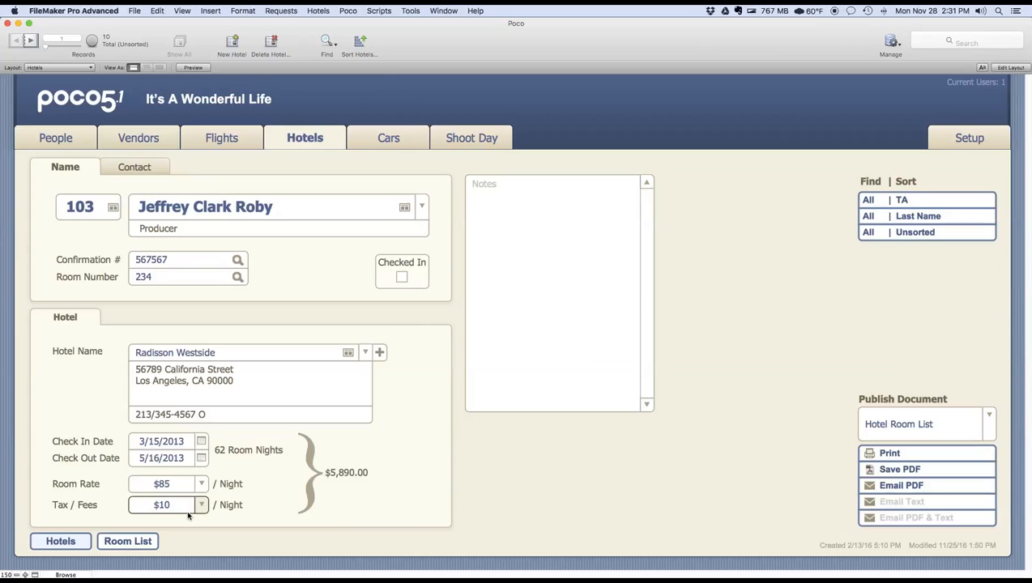
- Open the Unions settings in Setup to view the SAG-AFTRA and DGA agreement details
left_click(943, 142)
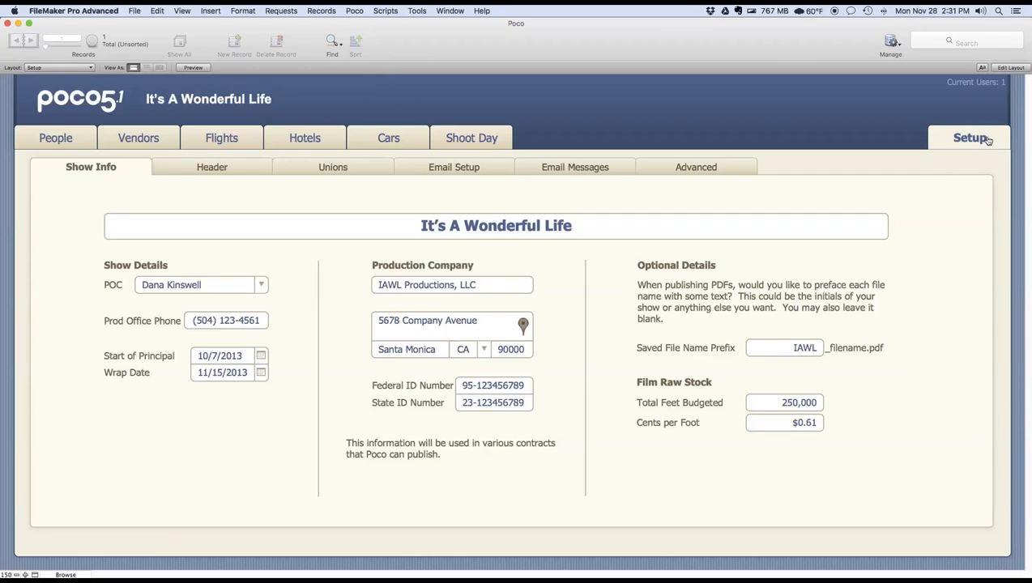
left_click(332, 167)
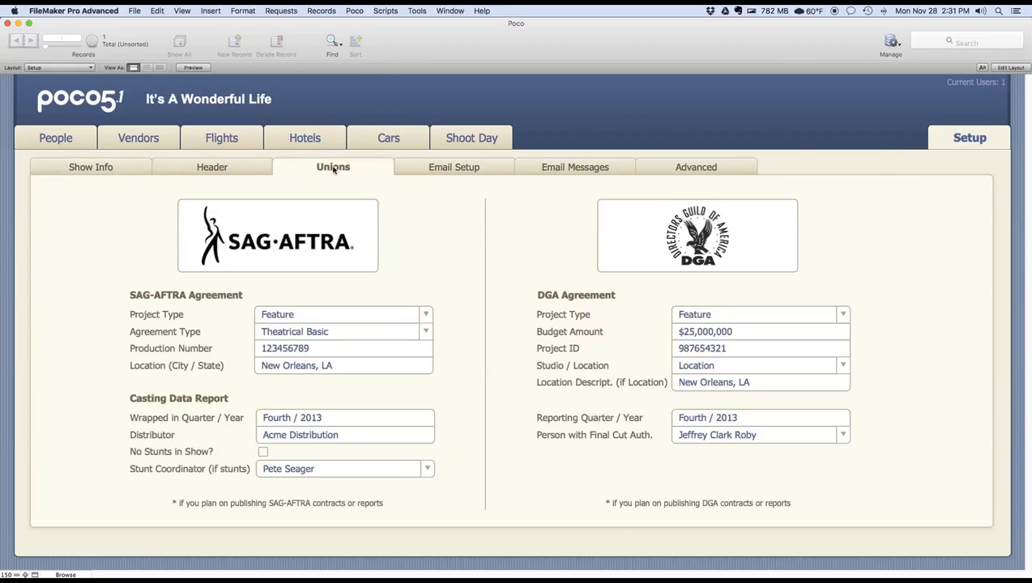